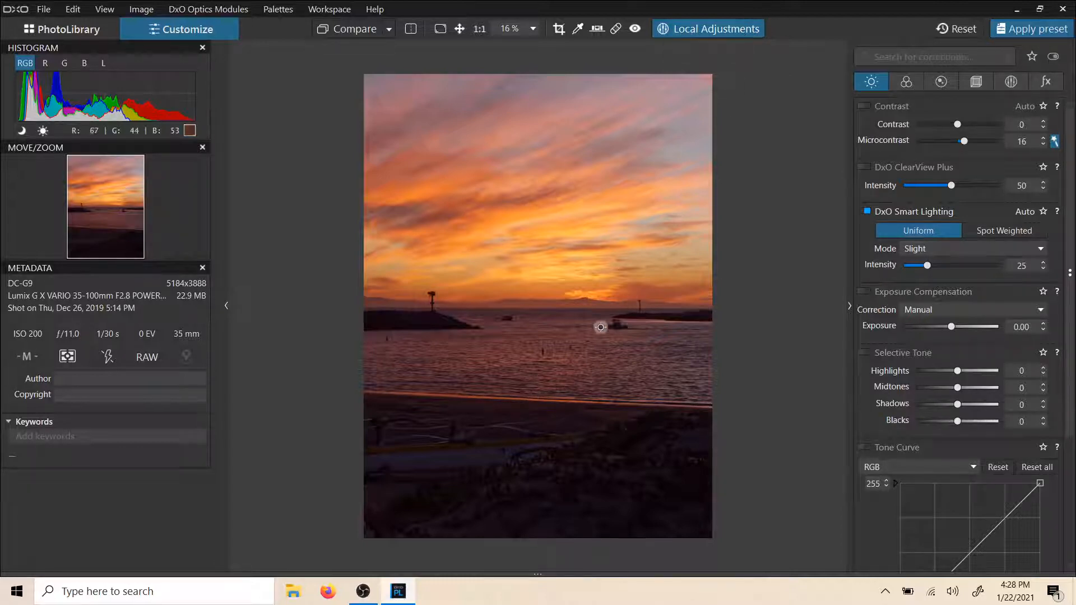
# Step: Add graduated filters as local adjustments over the dark foreground, the second tilted so its fade follows the shoreline
pyautogui.click(707, 25)
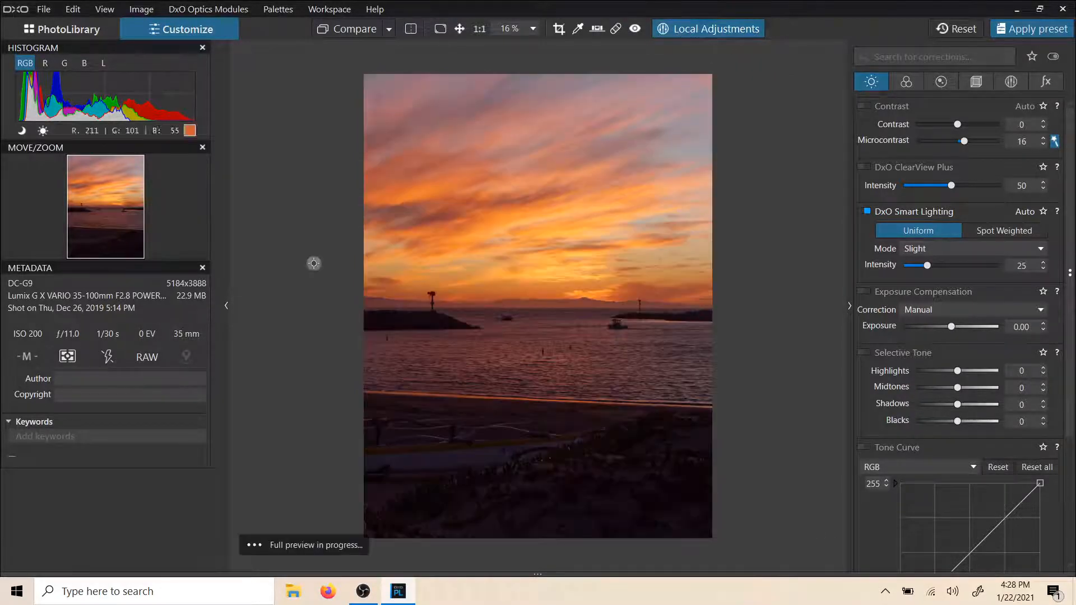
pyautogui.rightClick(539, 421)
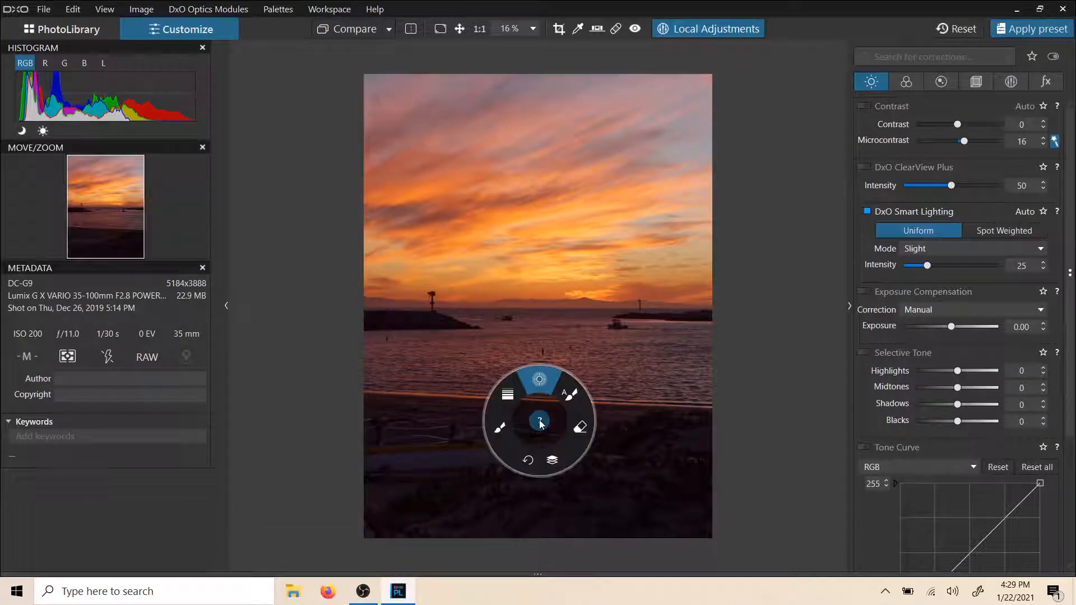
pyautogui.click(509, 404)
pyautogui.moveTo(506, 502); pyautogui.dragTo(518, 420)
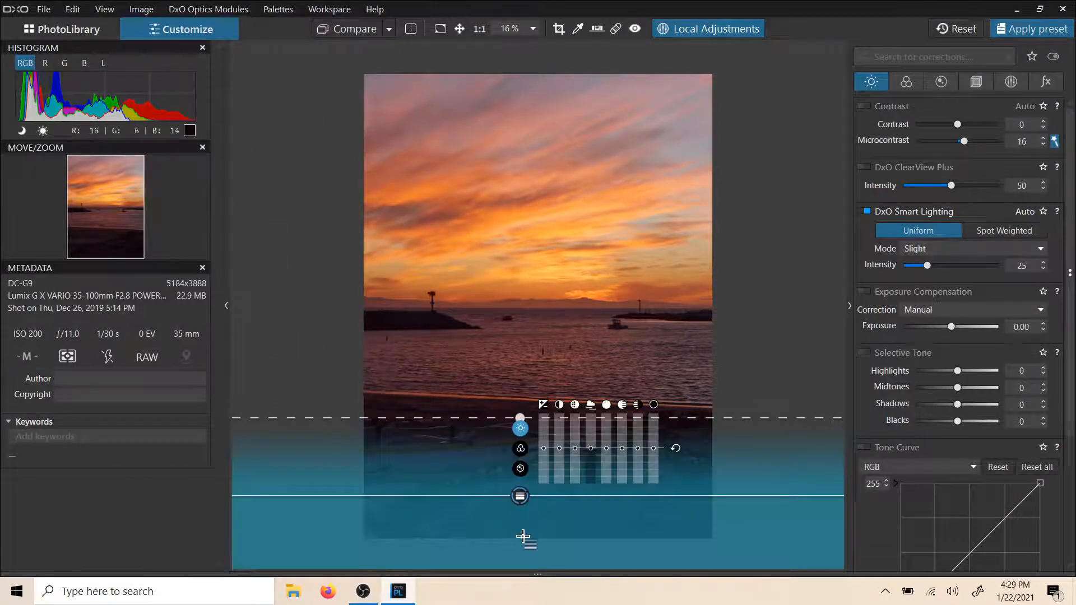
pyautogui.moveTo(523, 537); pyautogui.dragTo(532, 405)
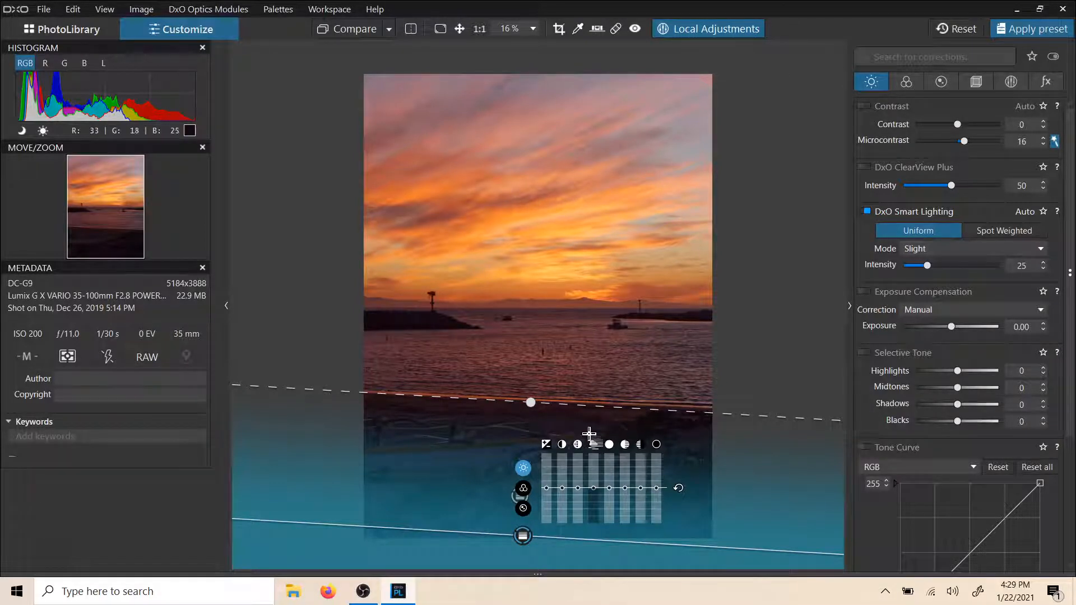
# Step: Raise the tilted graduated filter's exposure slightly to brighten the foreground, and extend its fade past the shoreline into the water
pyautogui.moveTo(544, 490); pyautogui.dragTo(547, 482)
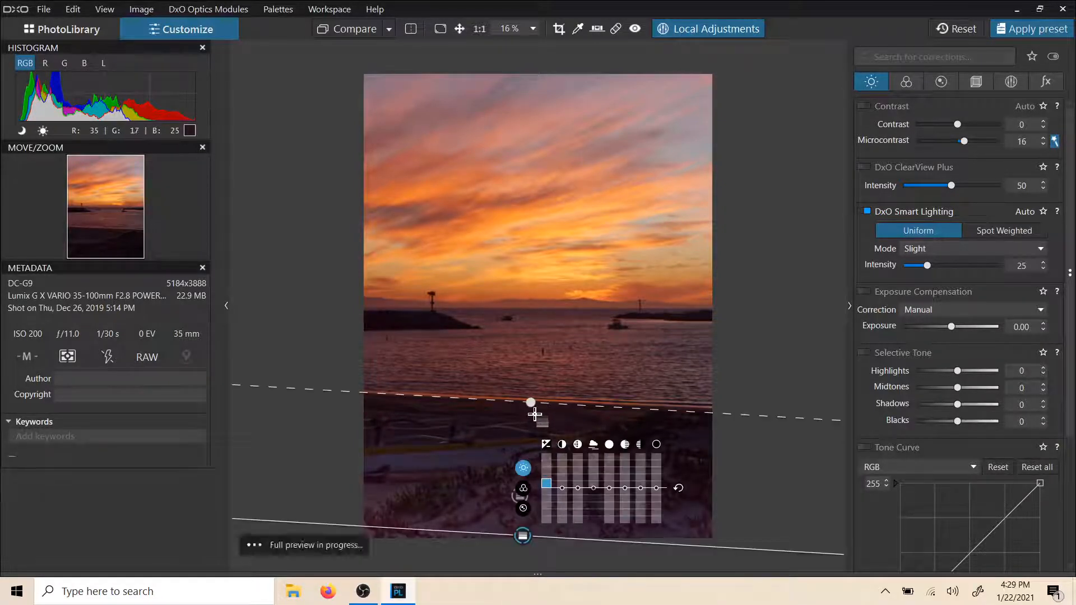
pyautogui.moveTo(532, 404); pyautogui.dragTo(532, 381)
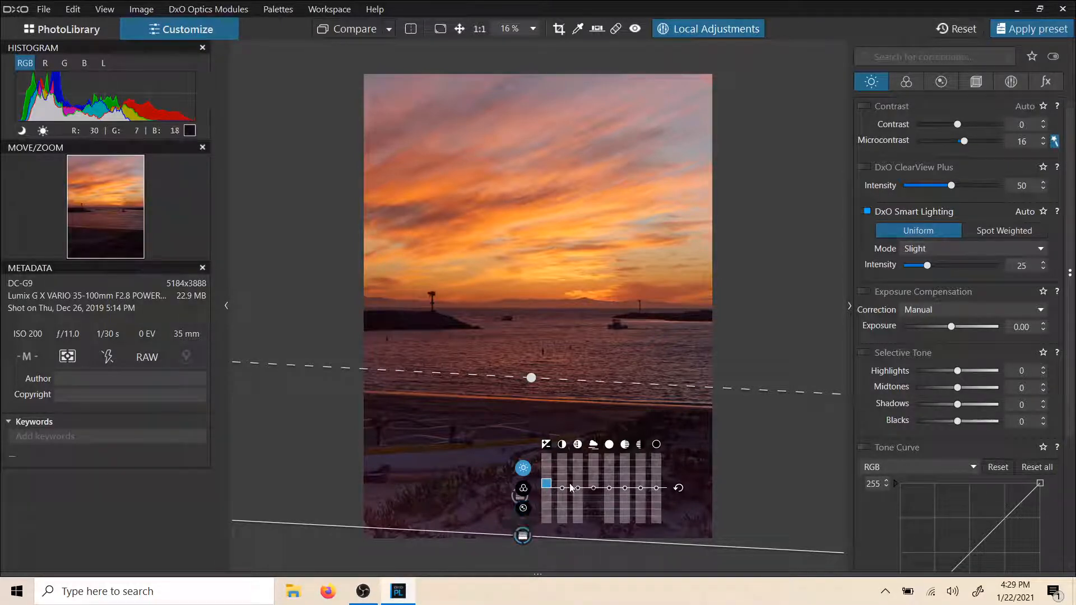
pyautogui.moveTo(596, 491); pyautogui.dragTo(595, 493)
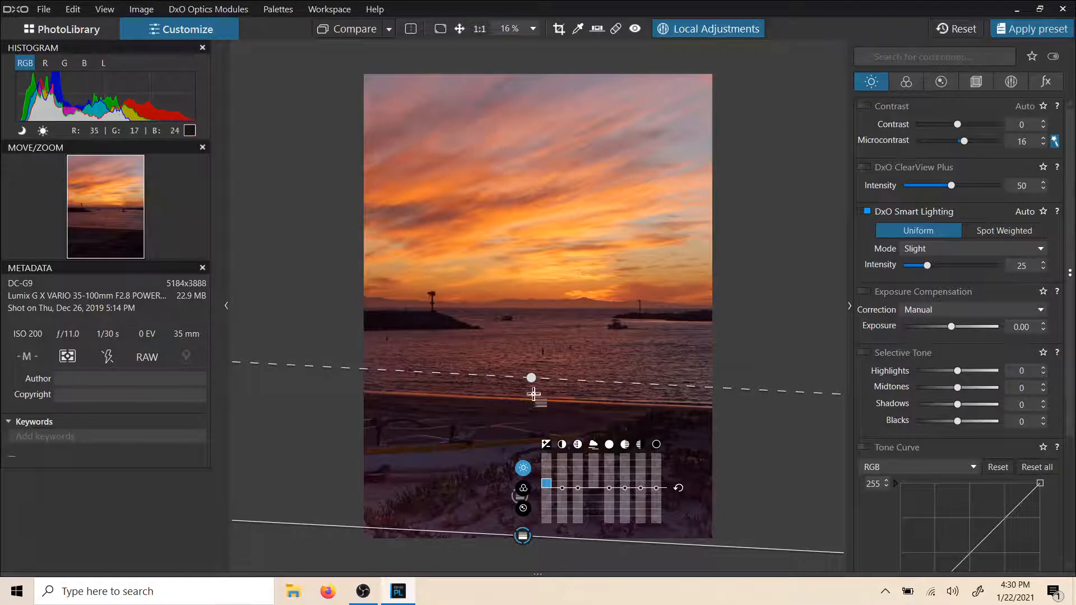
# Step: Start a new mask so all filters can be picked, and delete the redundant level graduated filter in the foreground
pyautogui.rightClick(433, 171)
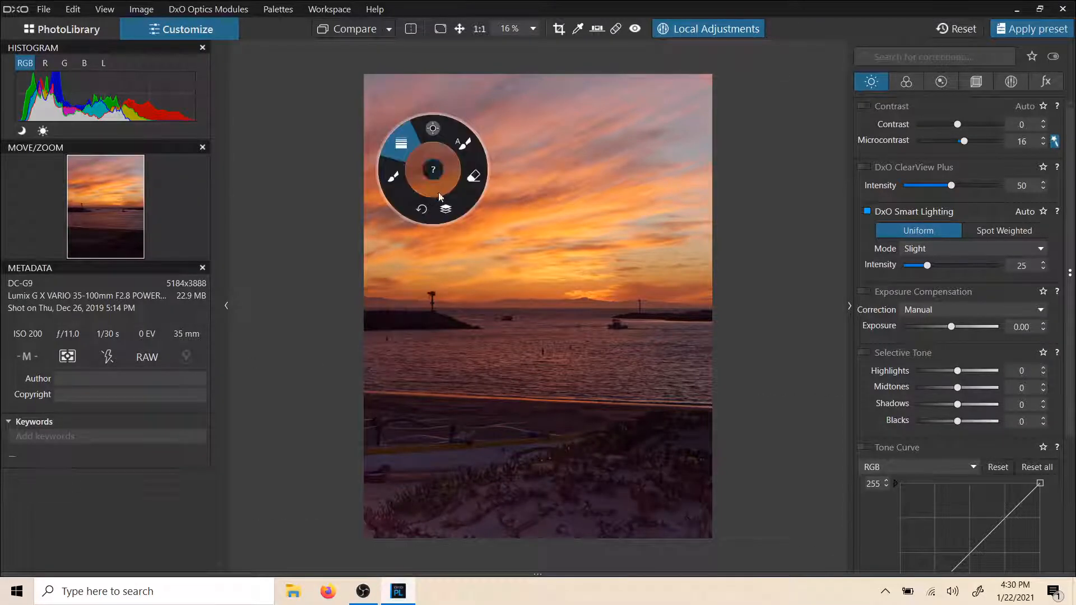
pyautogui.click(446, 212)
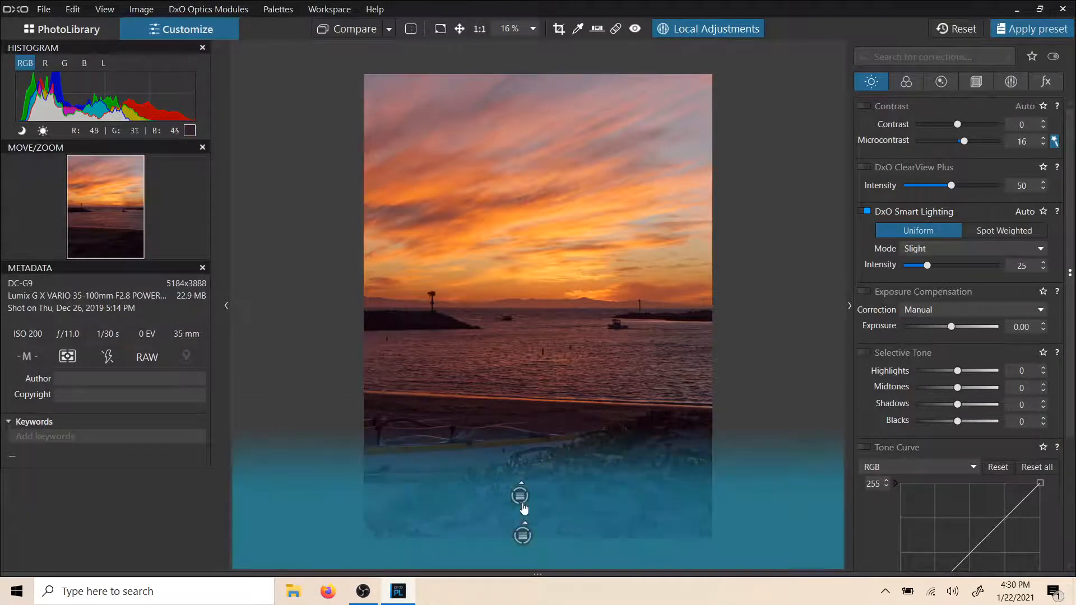
pyautogui.click(520, 504)
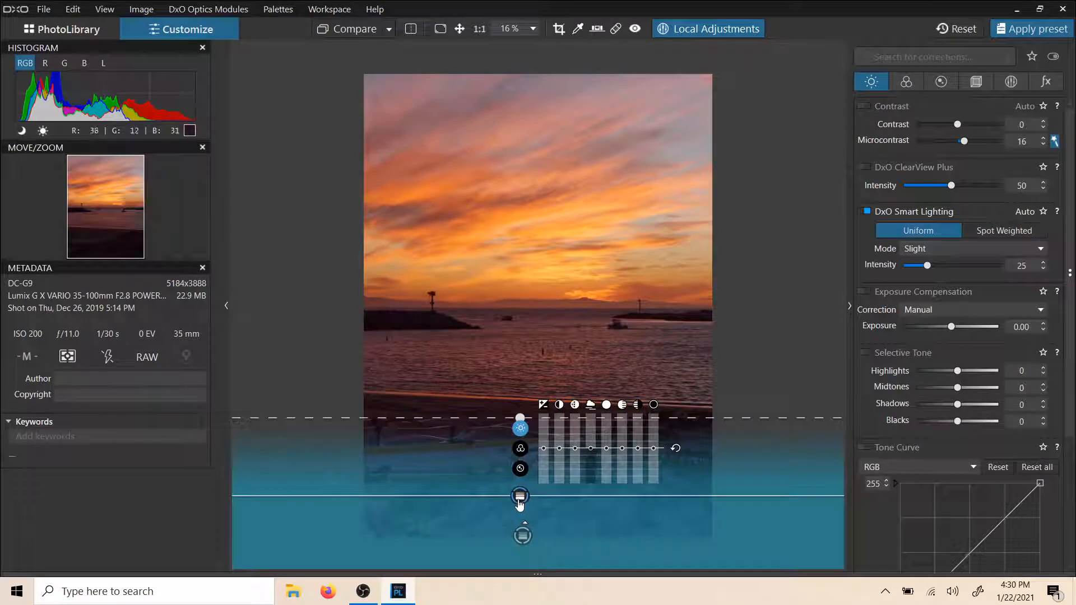
pyautogui.press('Delete')
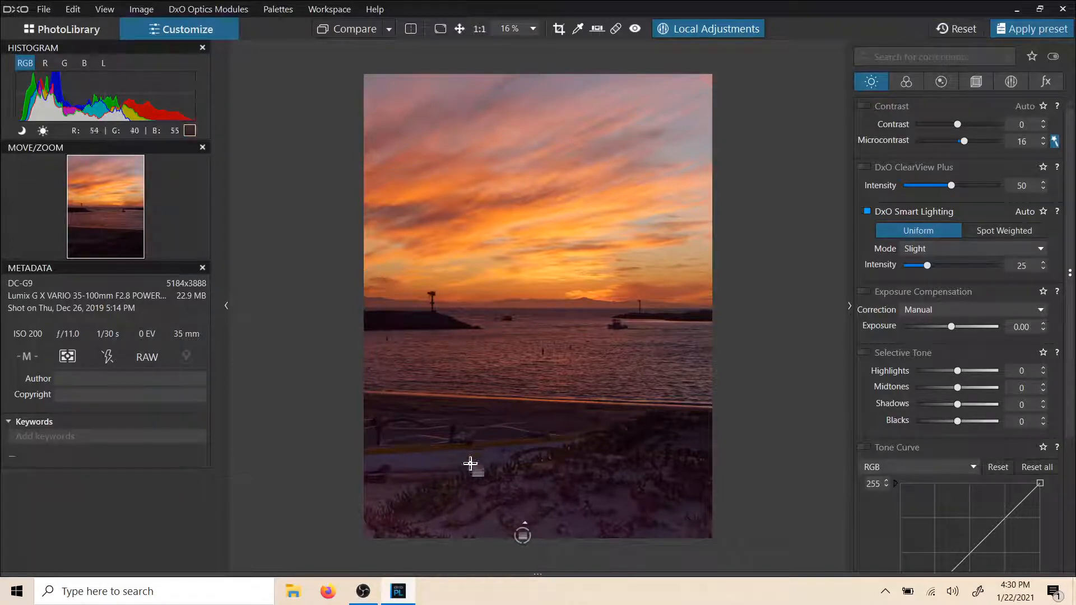
# Step: Open the list of local adjustment masks and extend the remaining graduated filter's fade higher over the water
pyautogui.click(1005, 84)
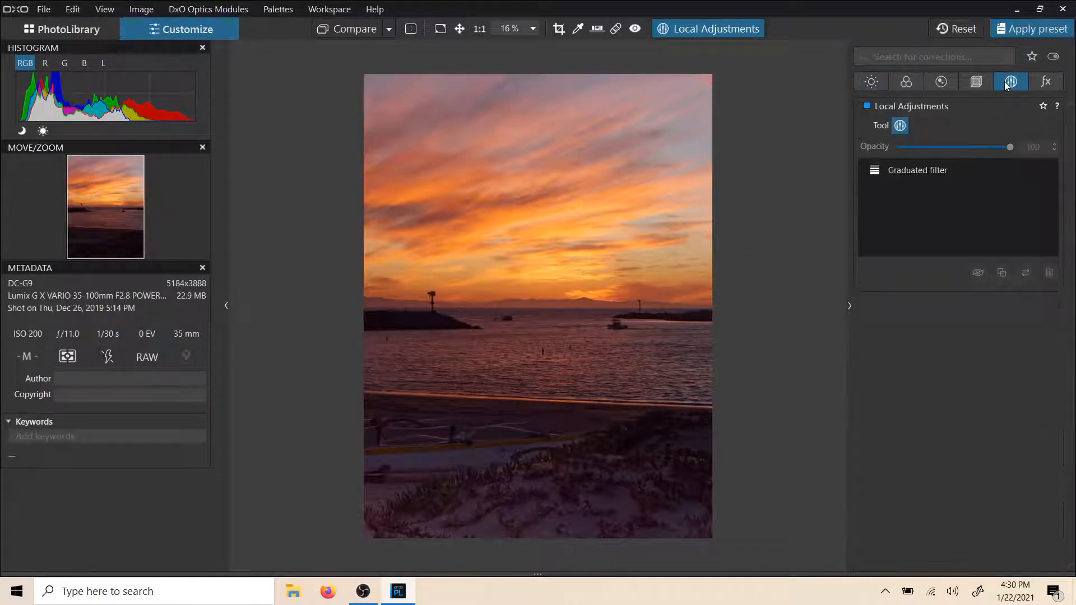
pyautogui.click(890, 170)
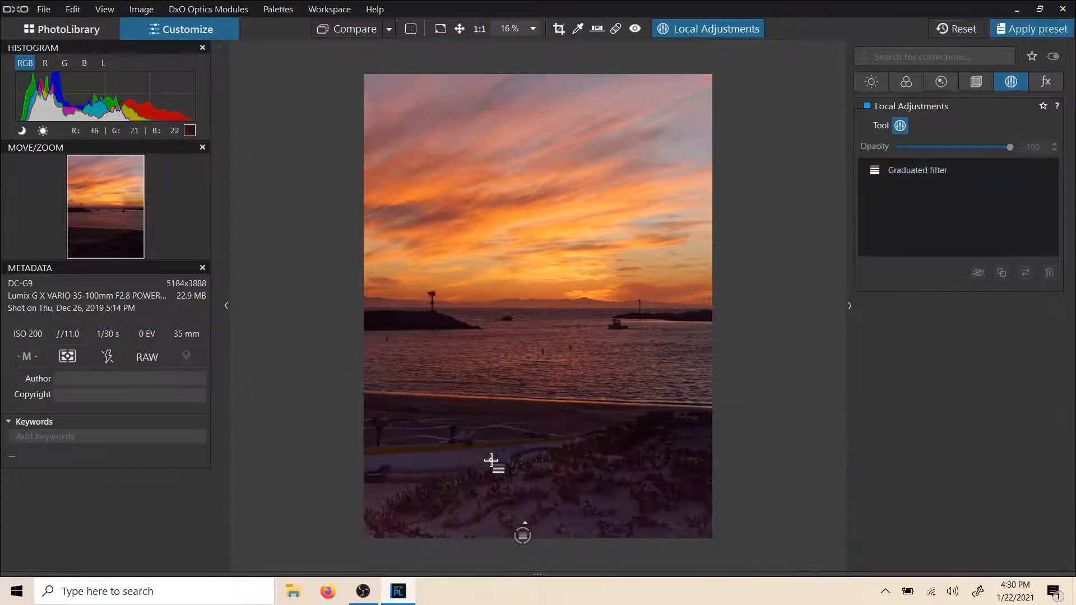
pyautogui.click(522, 535)
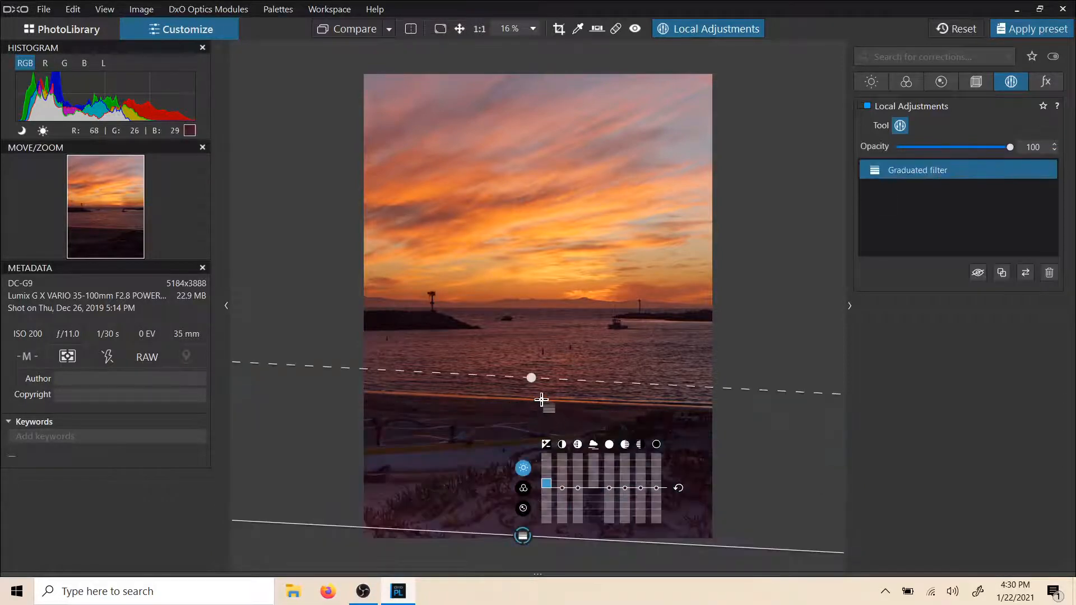
pyautogui.moveTo(531, 378); pyautogui.dragTo(535, 359)
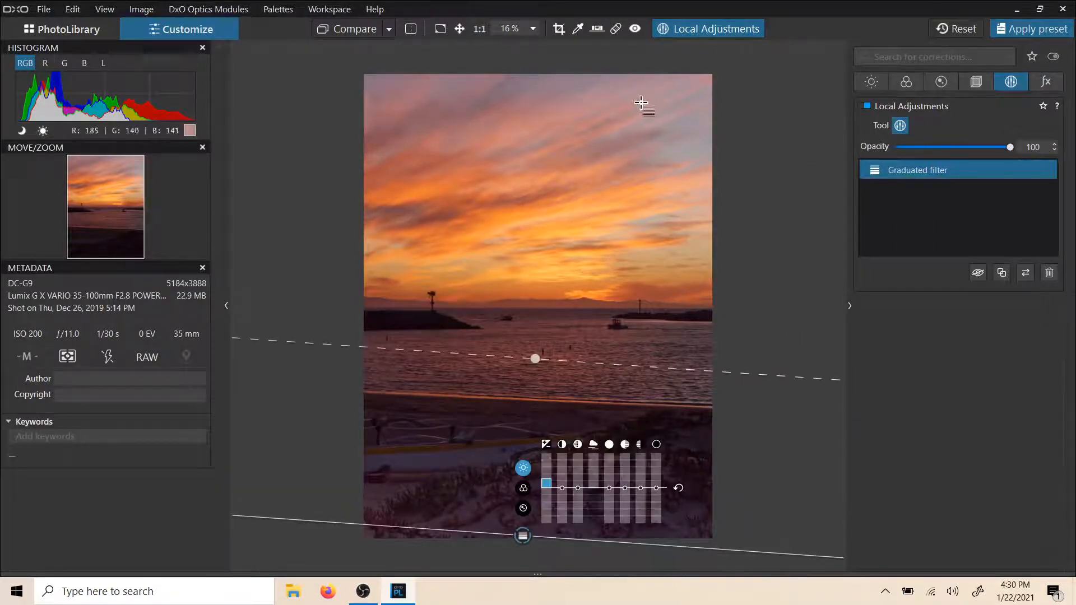
# Step: Create a new control point mask on the left breakwater, with a reduced radius and slightly raised exposure
pyautogui.rightClick(509, 138)
pyautogui.click(522, 179)
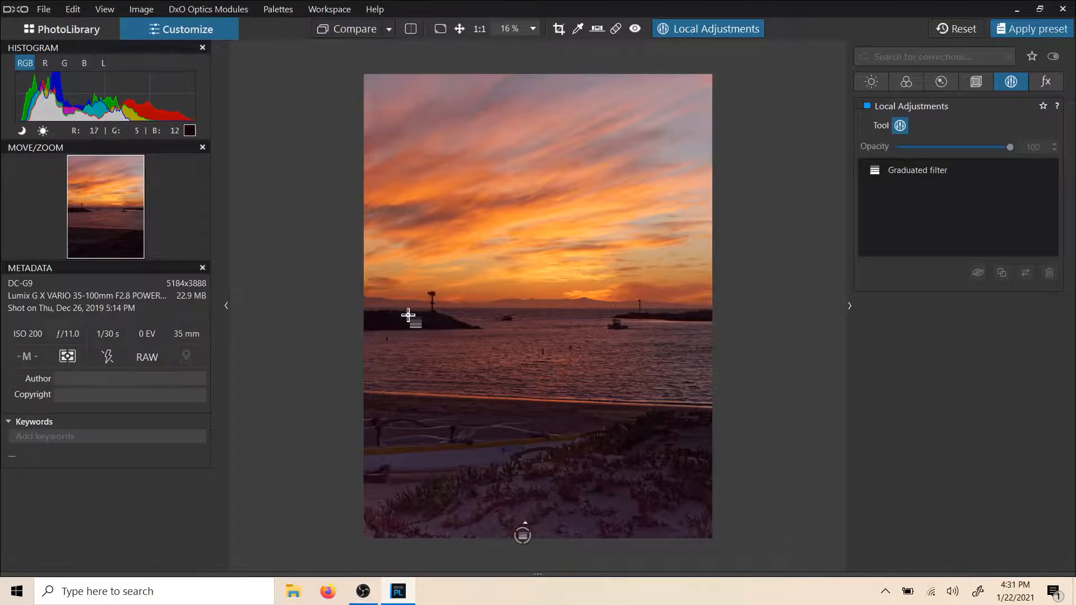
pyautogui.scroll(2, 410, 313)
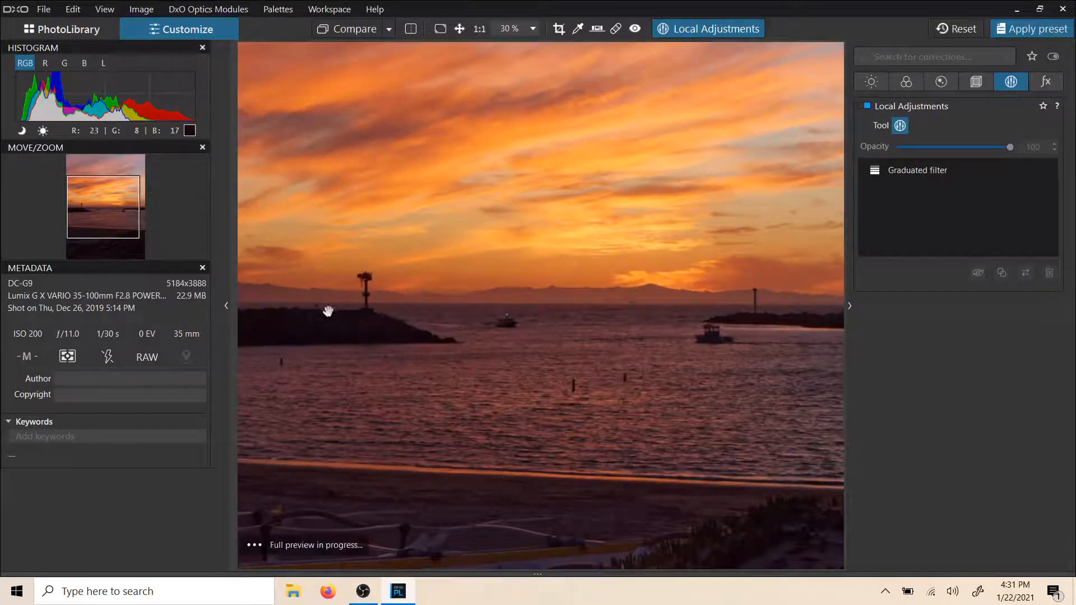
pyautogui.moveTo(328, 310); pyautogui.dragTo(411, 306)
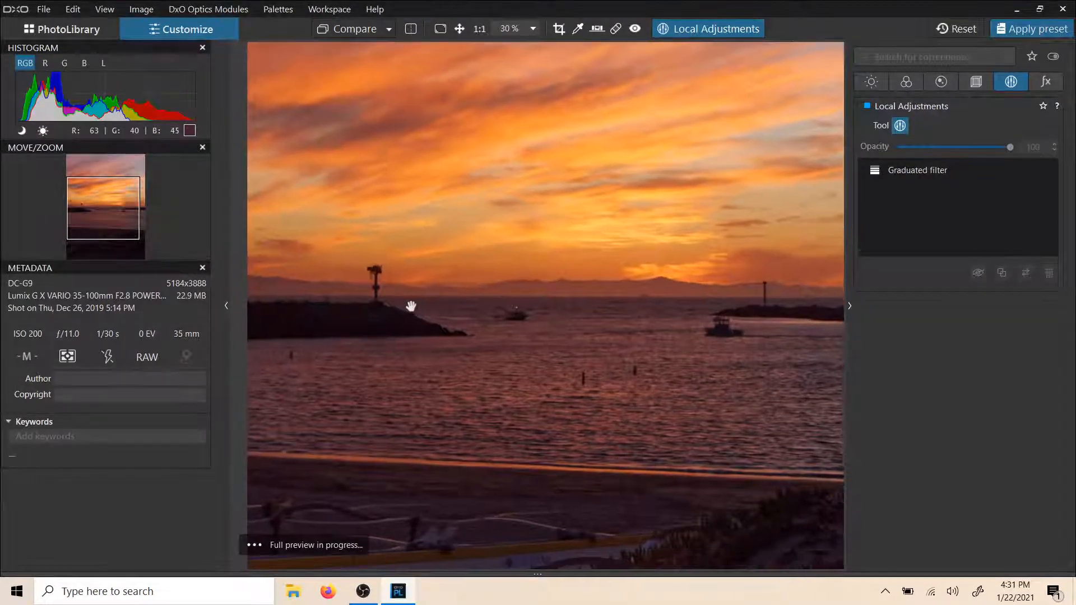
pyautogui.rightClick(335, 322)
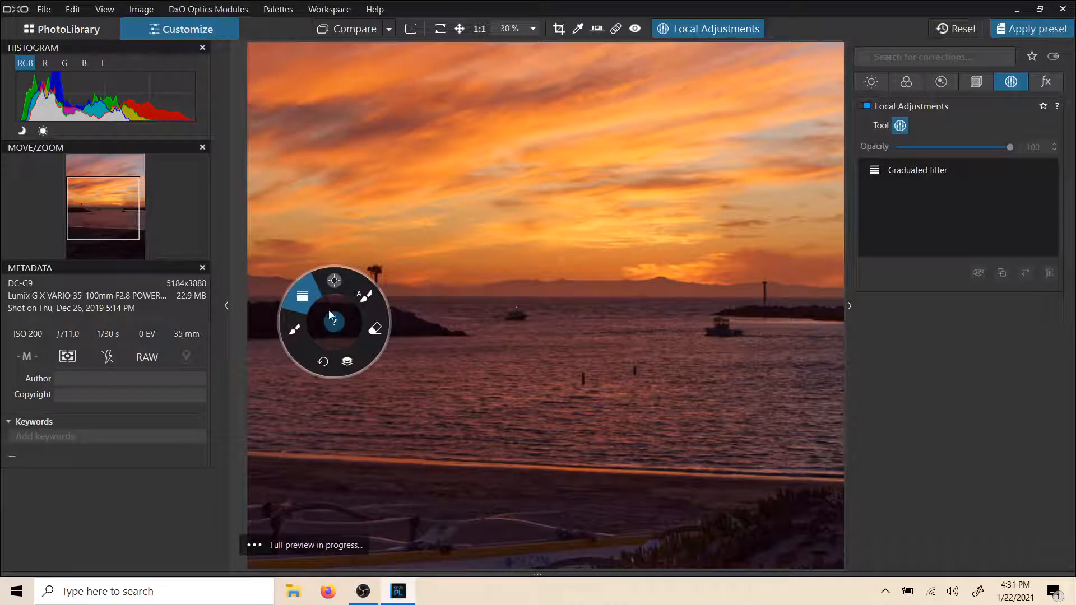
pyautogui.click(335, 284)
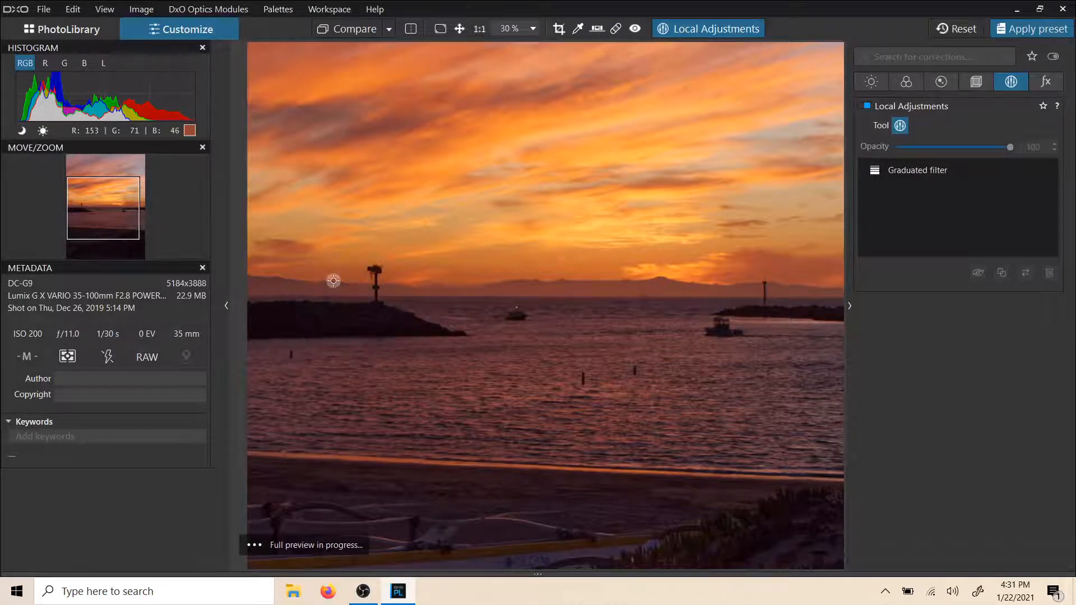
pyautogui.click(321, 320)
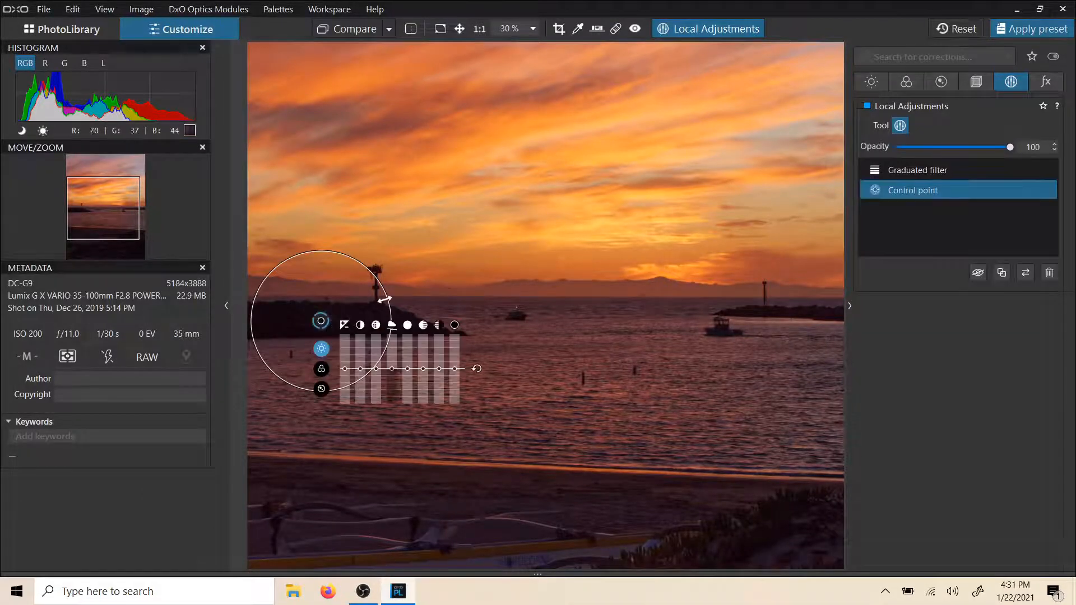
pyautogui.moveTo(385, 300); pyautogui.dragTo(352, 311)
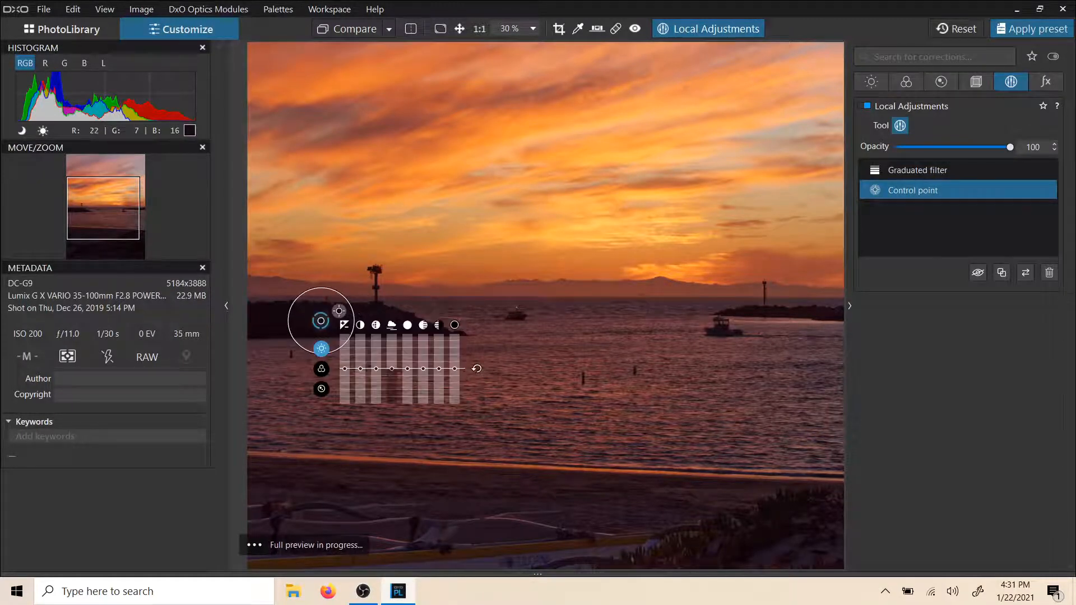
pyautogui.moveTo(345, 368); pyautogui.dragTo(345, 359)
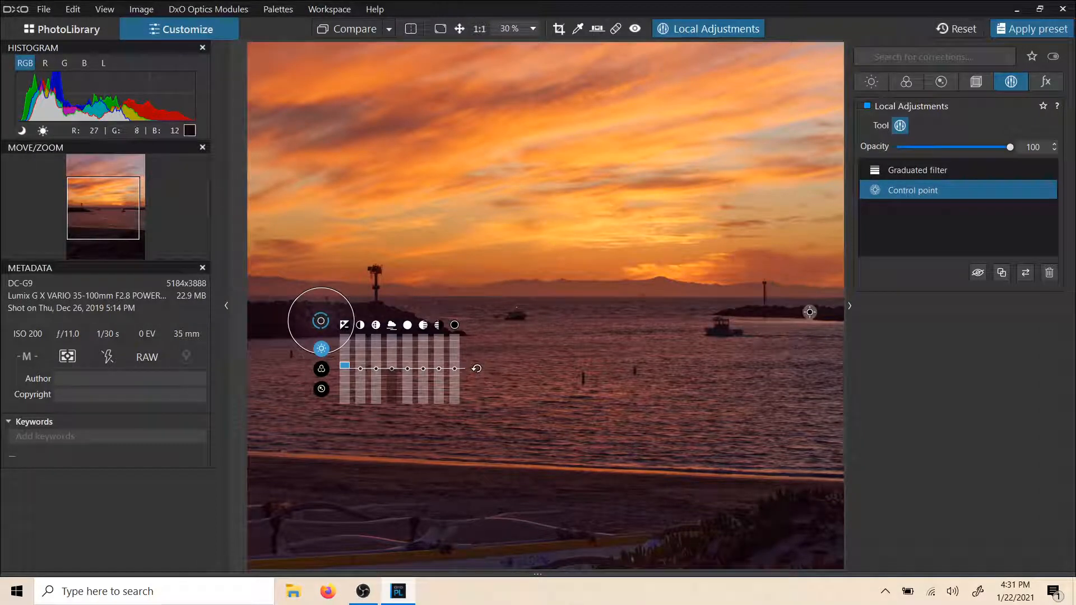
# Step: Add a second control point to the mask on the right breakwater and shrink its area of effect
pyautogui.rightClick(809, 312)
pyautogui.click(807, 283)
pyautogui.scroll(2, 799, 304)
pyautogui.rightClick(783, 318)
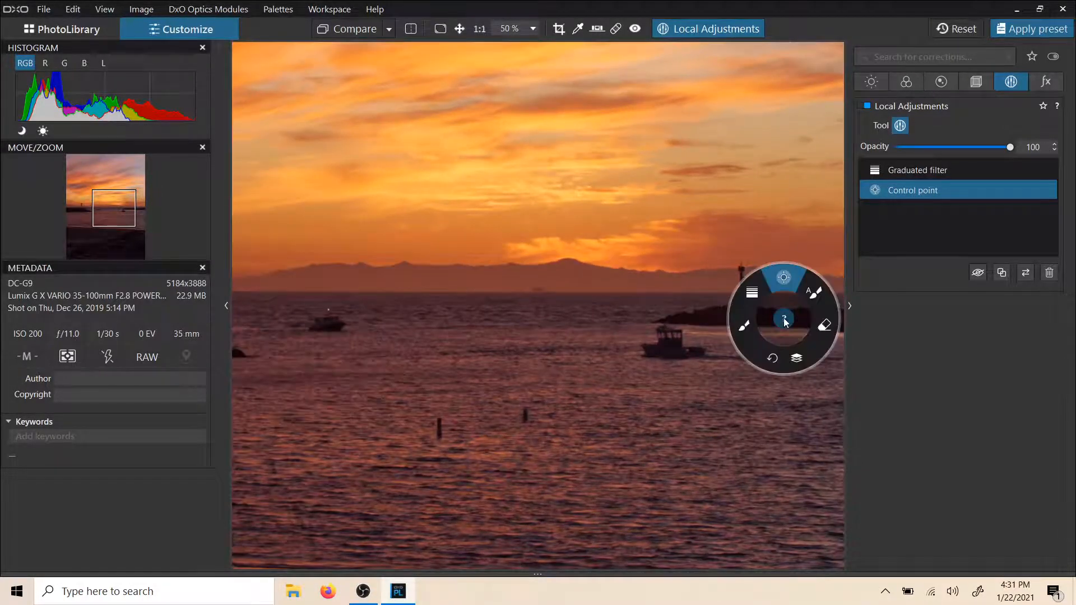
pyautogui.click(784, 279)
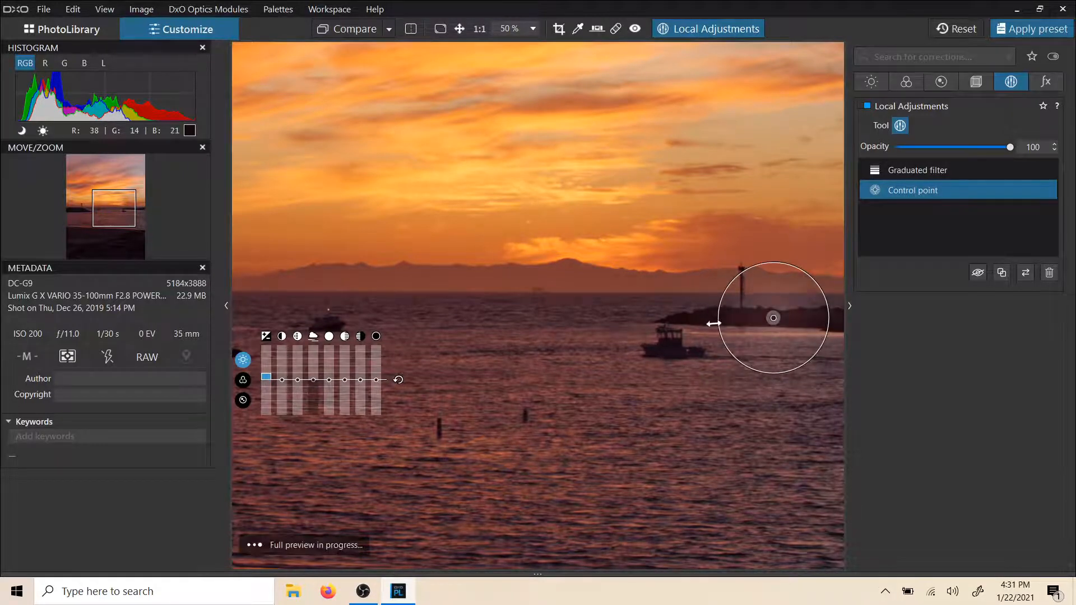
pyautogui.scroll(-4, 713, 313)
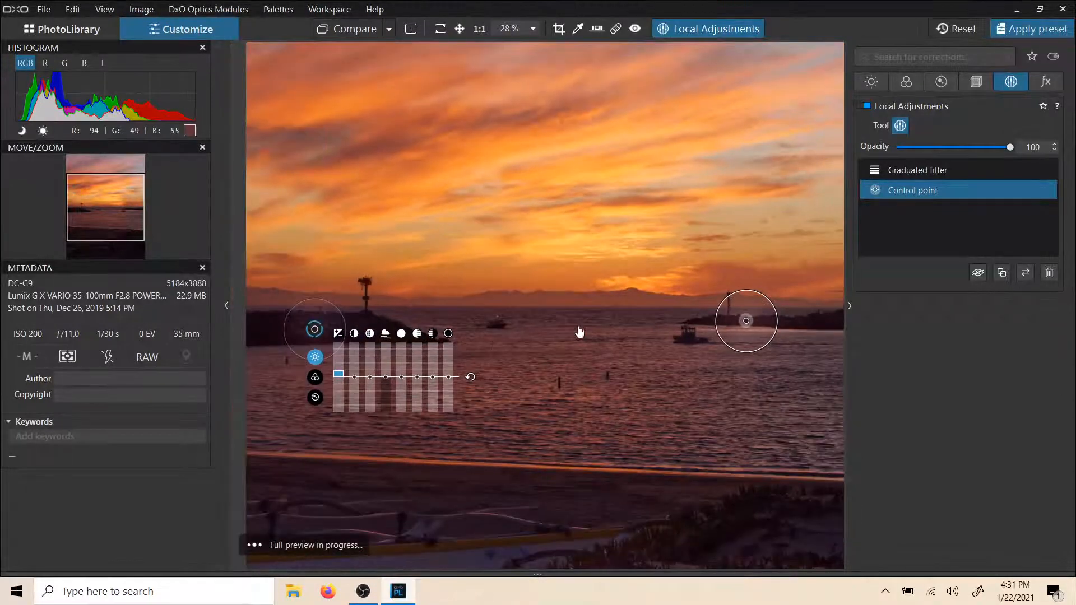
pyautogui.moveTo(768, 351); pyautogui.dragTo(752, 331)
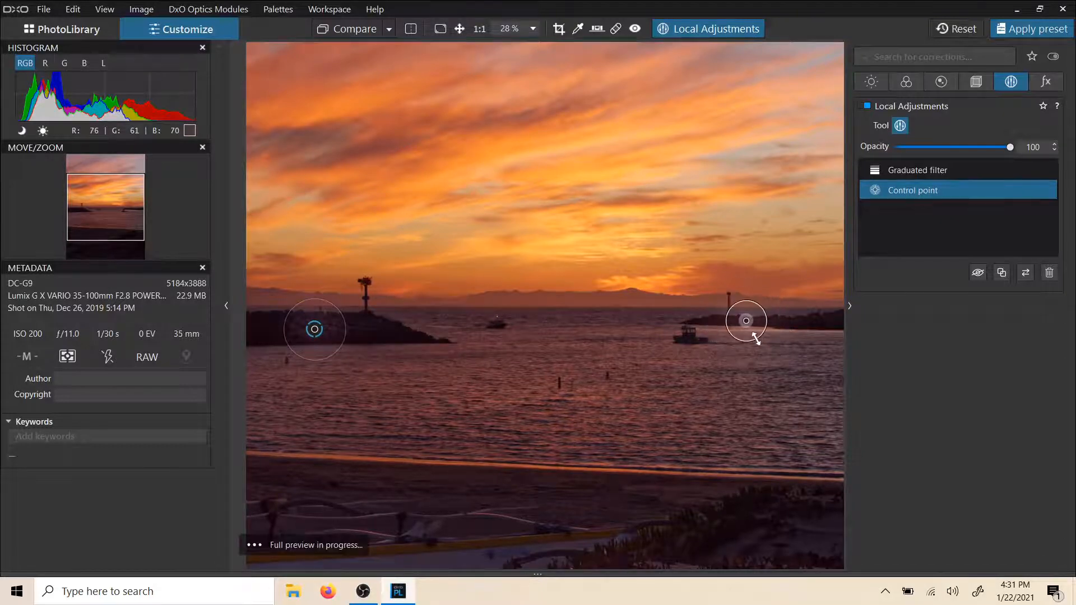
# Step: Extend the mask with control points on the boat near the right breakwater and on the breakwater's near end
pyautogui.scroll(3, 743, 327)
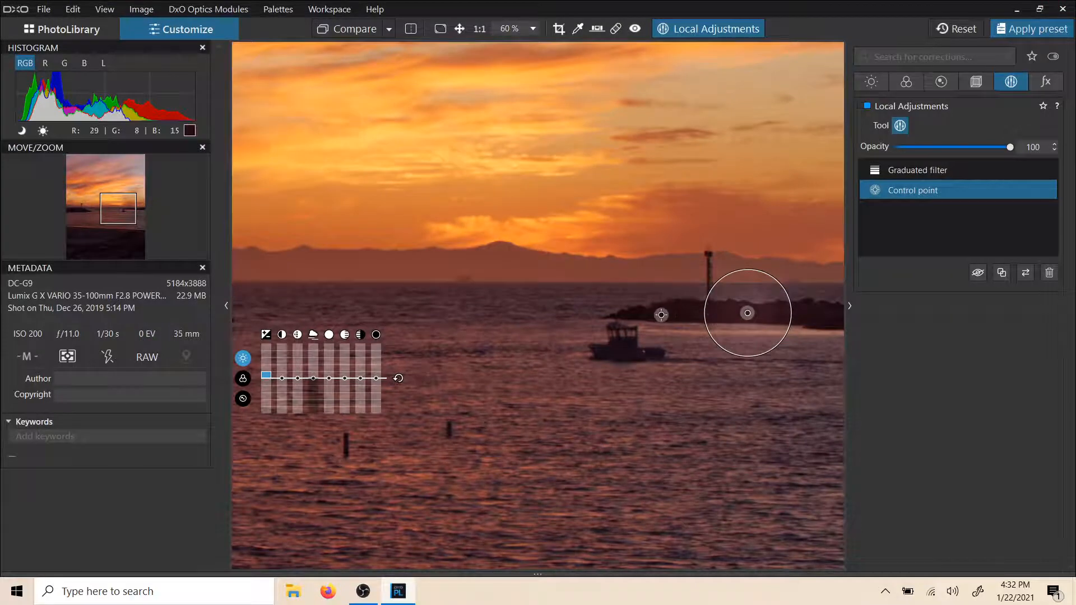
pyautogui.click(629, 348)
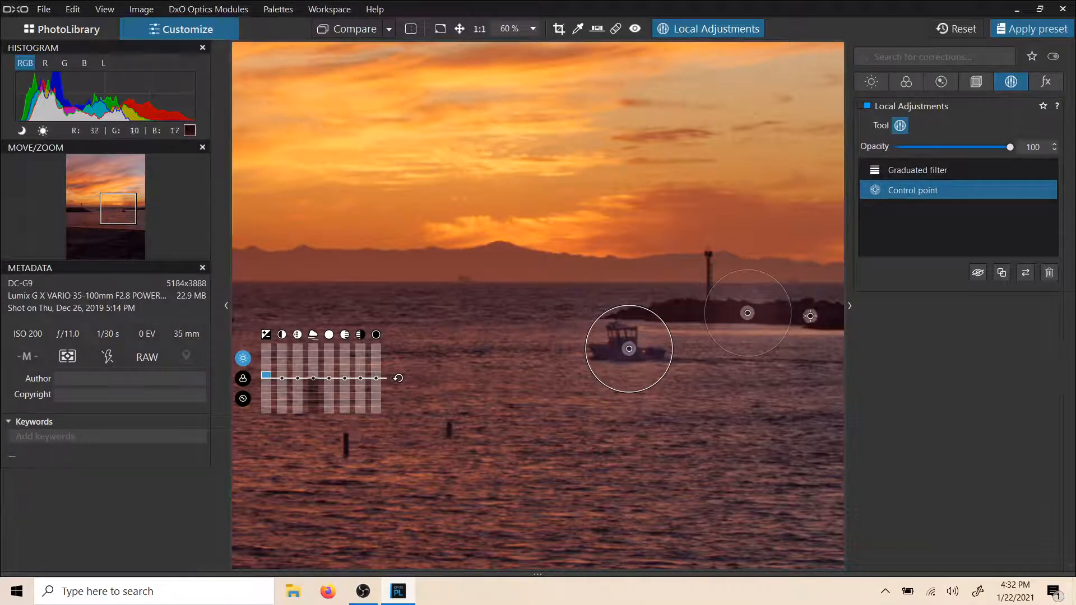
pyautogui.click(673, 313)
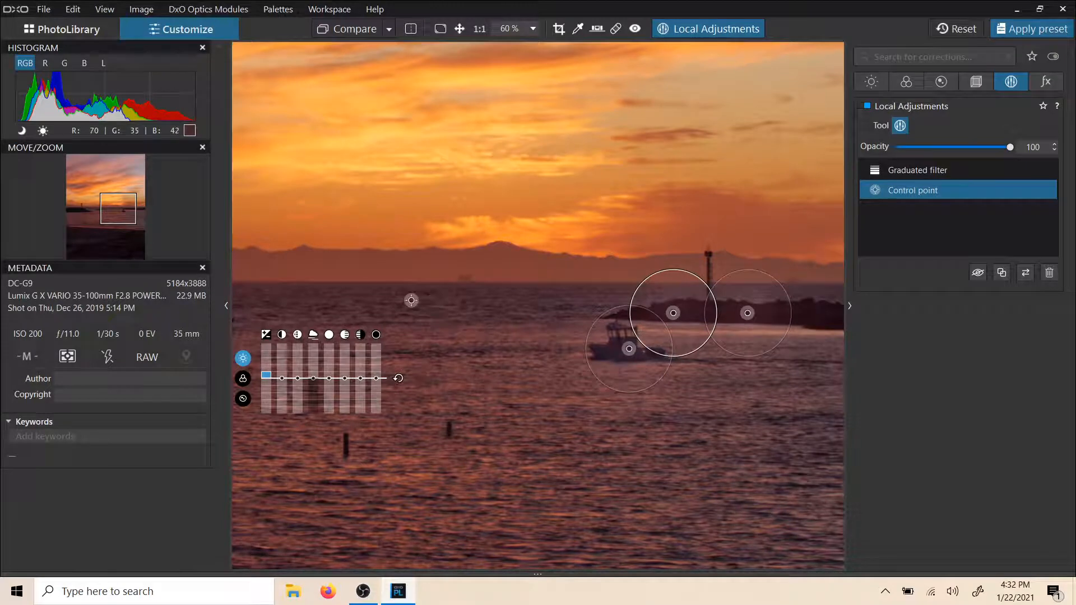
# Step: Inspect the brightened left breakwater and delete the control point mask
pyautogui.moveTo(596, 321); pyautogui.dragTo(809, 309)
pyautogui.moveTo(255, 317); pyautogui.dragTo(364, 308)
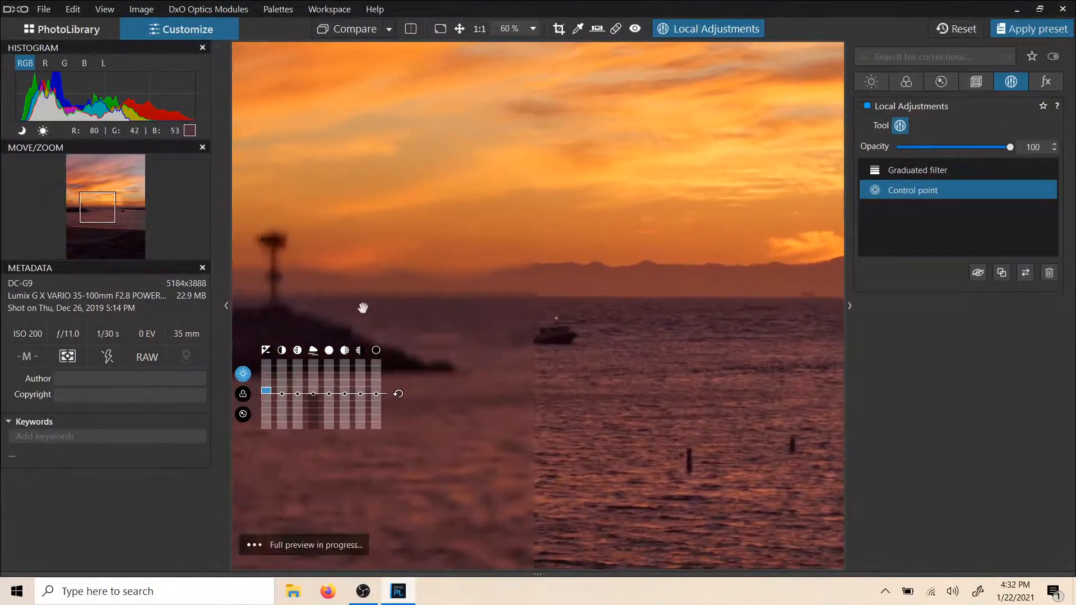
pyautogui.moveTo(496, 273); pyautogui.dragTo(739, 237)
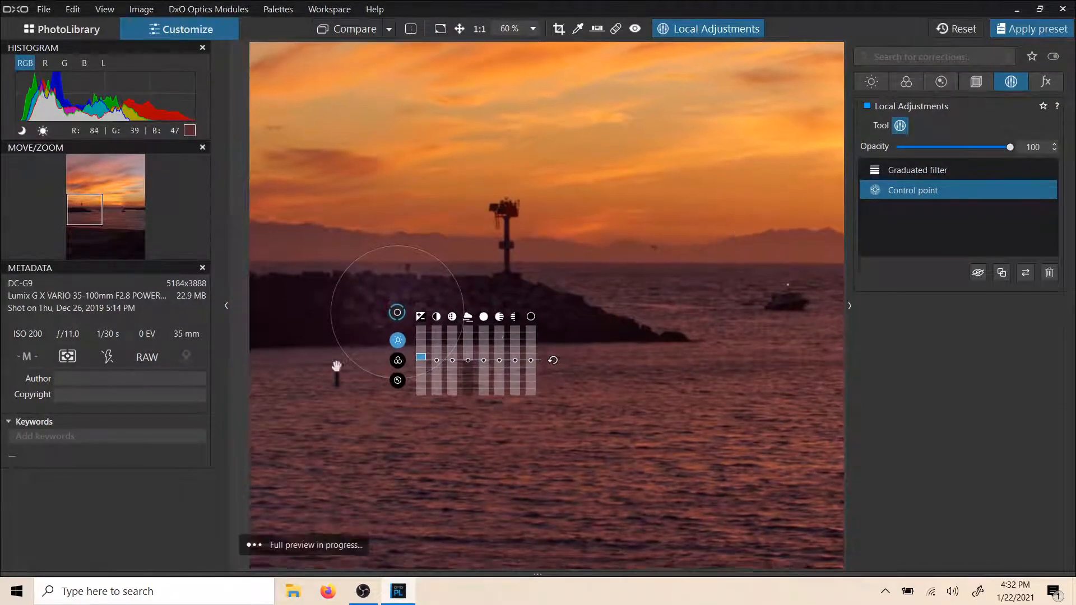
pyautogui.moveTo(336, 366); pyautogui.dragTo(337, 344)
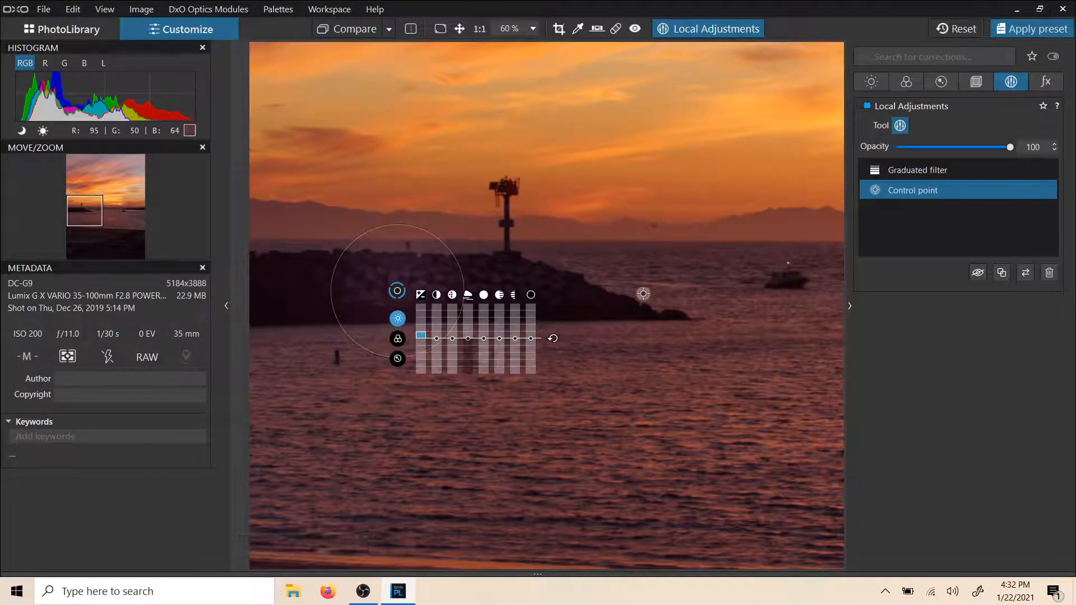
pyautogui.rightClick(913, 188)
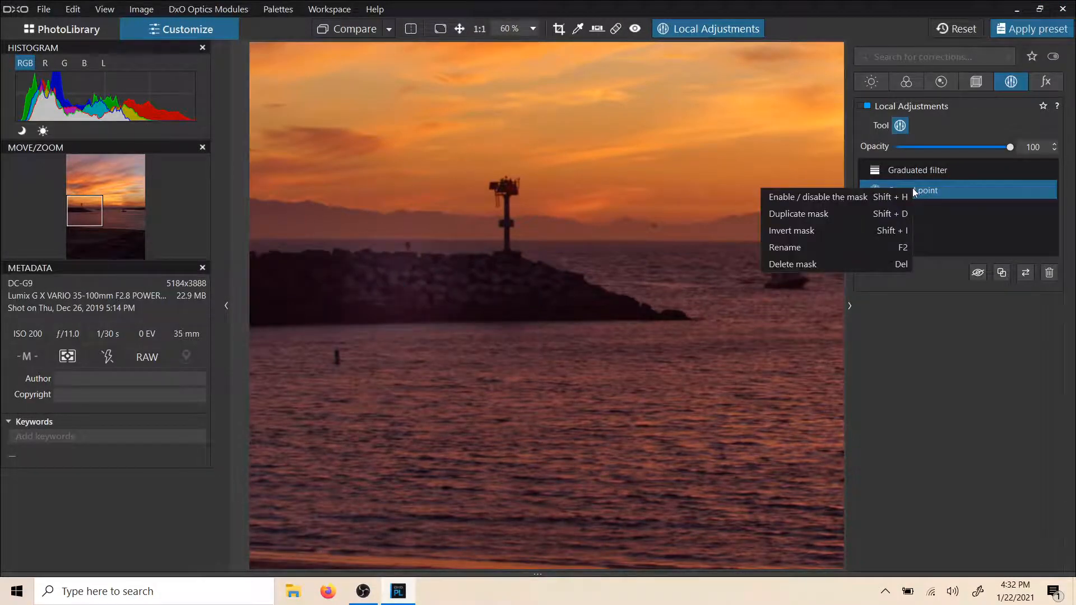
pyautogui.click(781, 262)
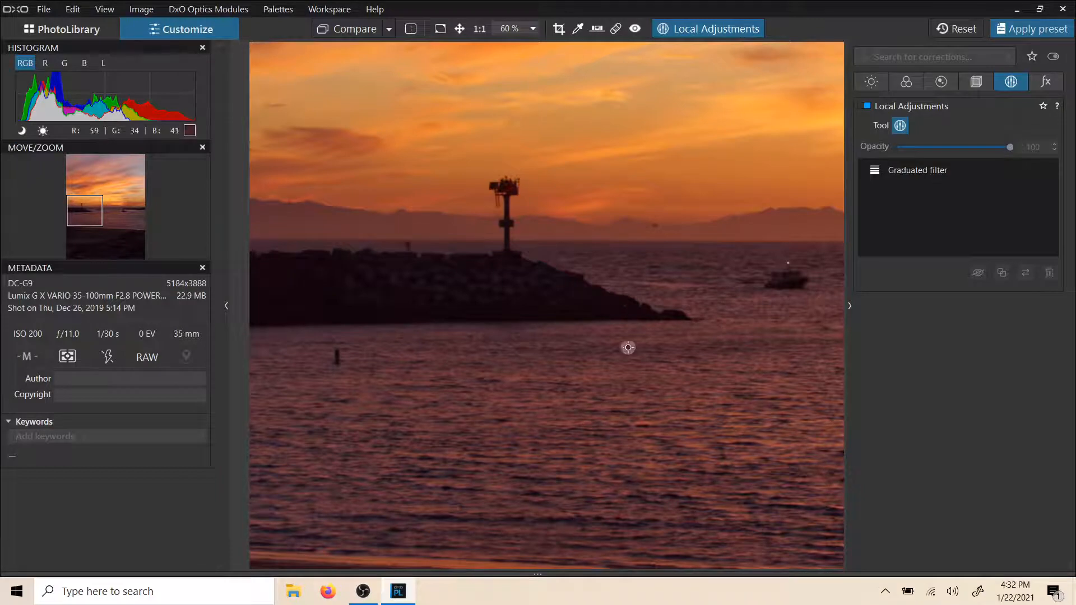
# Step: Inspect the beach, canoe and plants in the foreground up close, and return to a view of the whole photo
pyautogui.moveTo(661, 380); pyautogui.dragTo(448, 120)
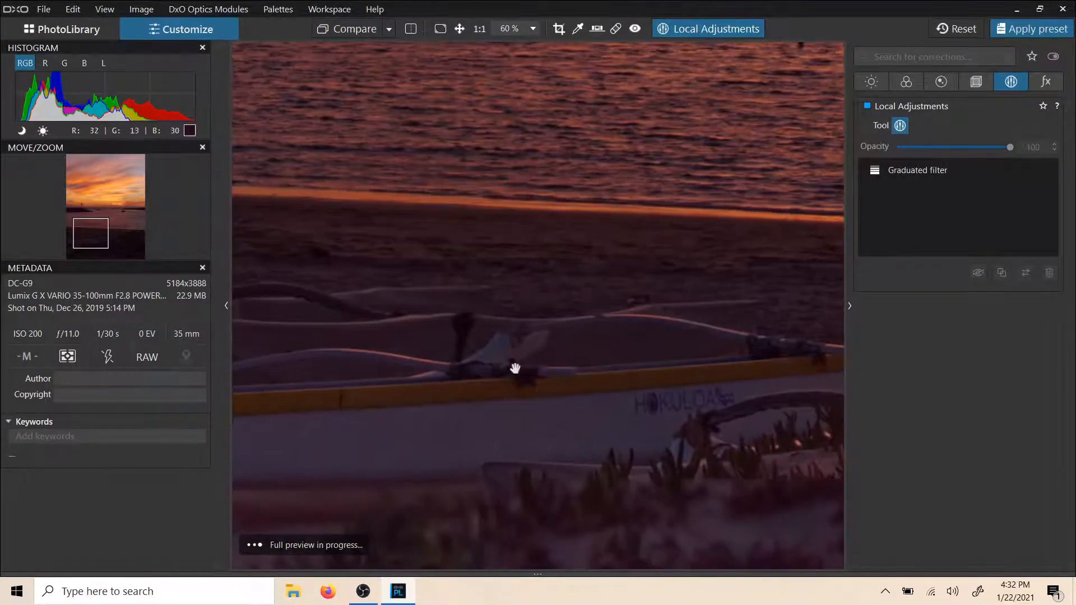
pyautogui.moveTo(514, 368); pyautogui.dragTo(581, 139)
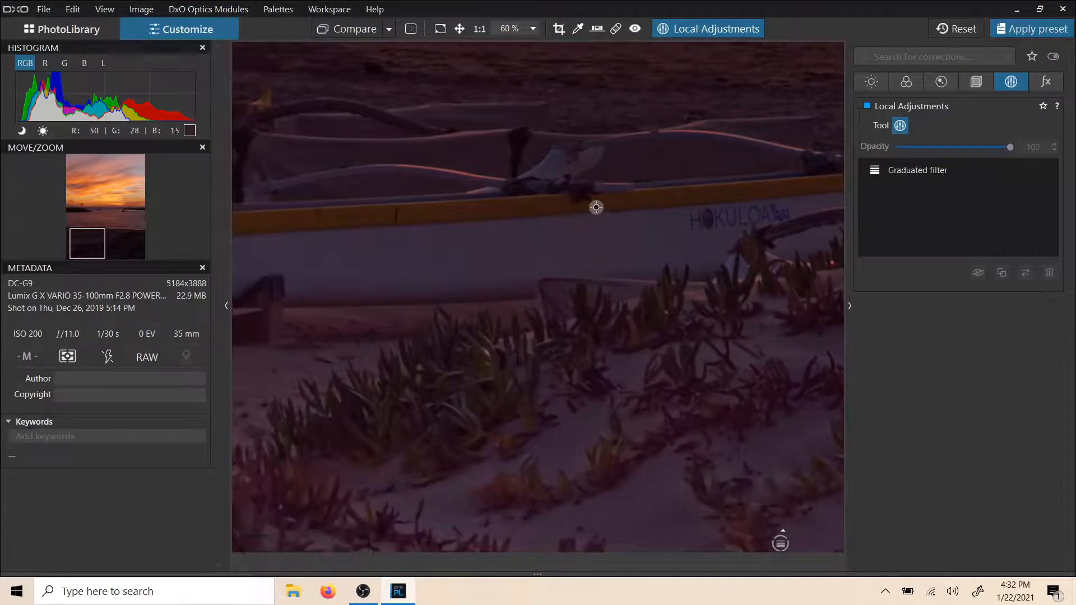
pyautogui.scroll(-3, 596, 209)
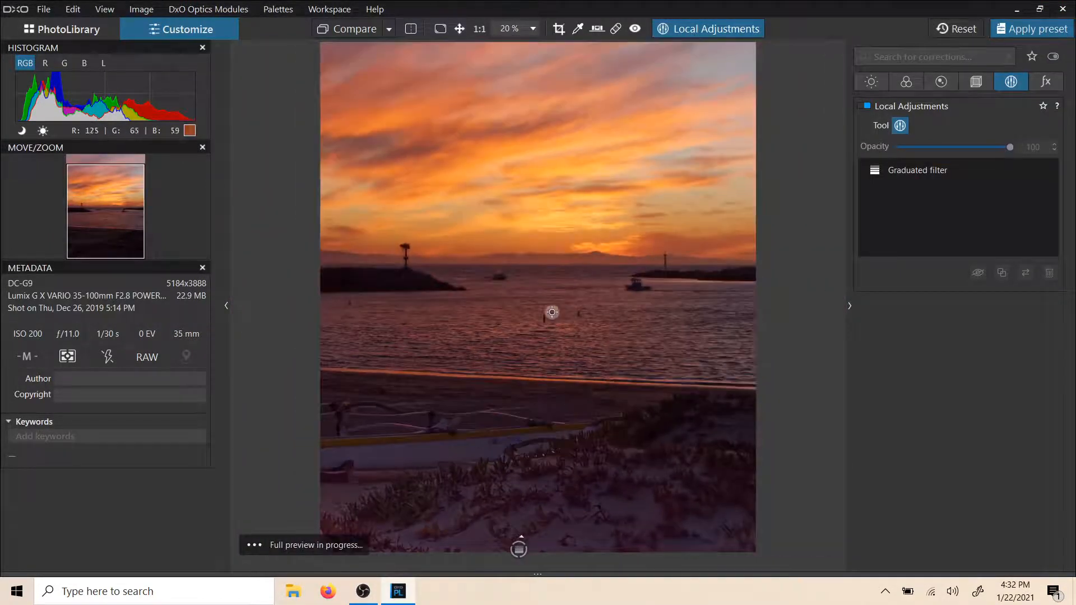
pyautogui.scroll(-1, 538, 328)
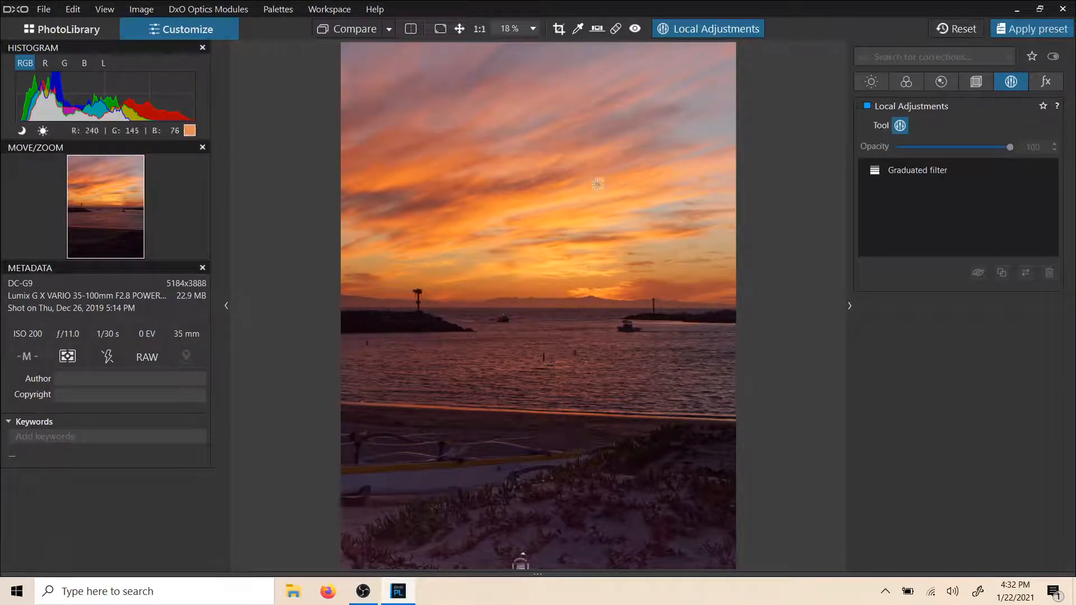
# Step: Add a new graduated filter over the sky, from the photo's top edge down to the horizon, and slightly lower its exposure
pyautogui.rightClick(534, 87)
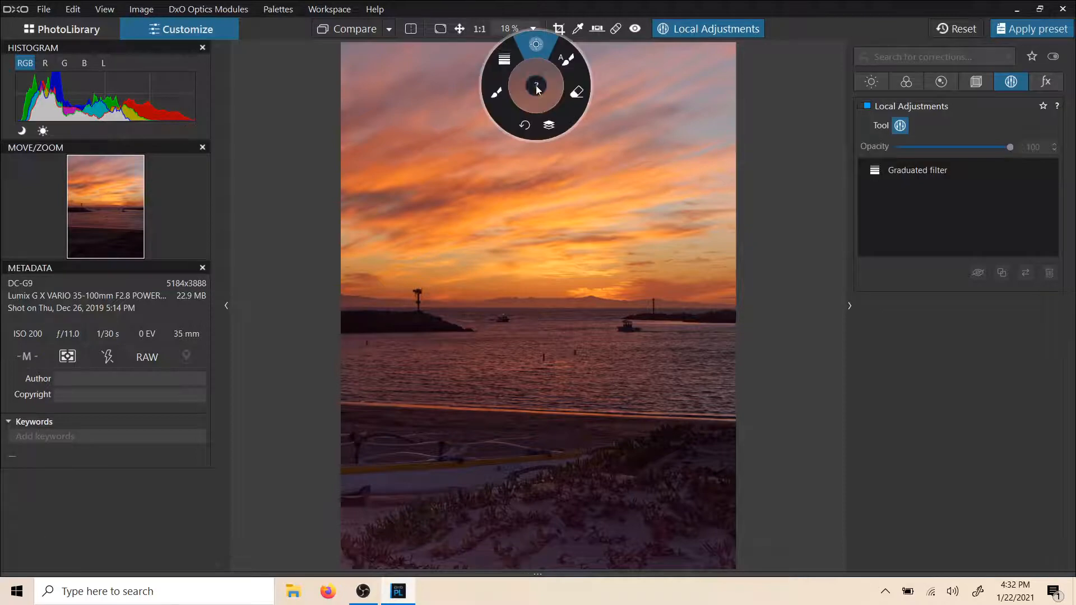
pyautogui.click(545, 122)
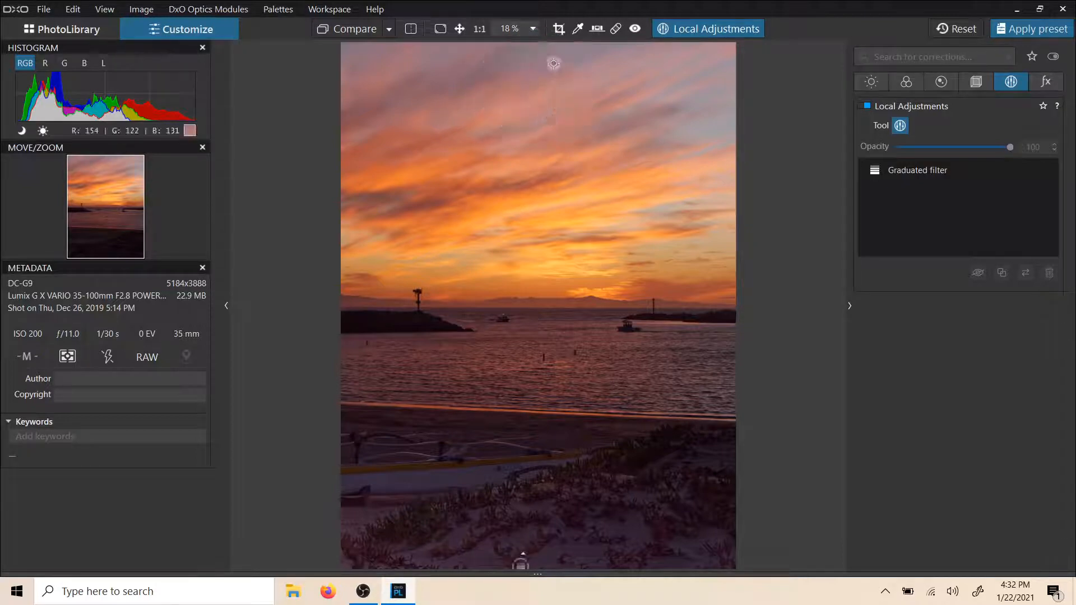
pyautogui.rightClick(549, 48)
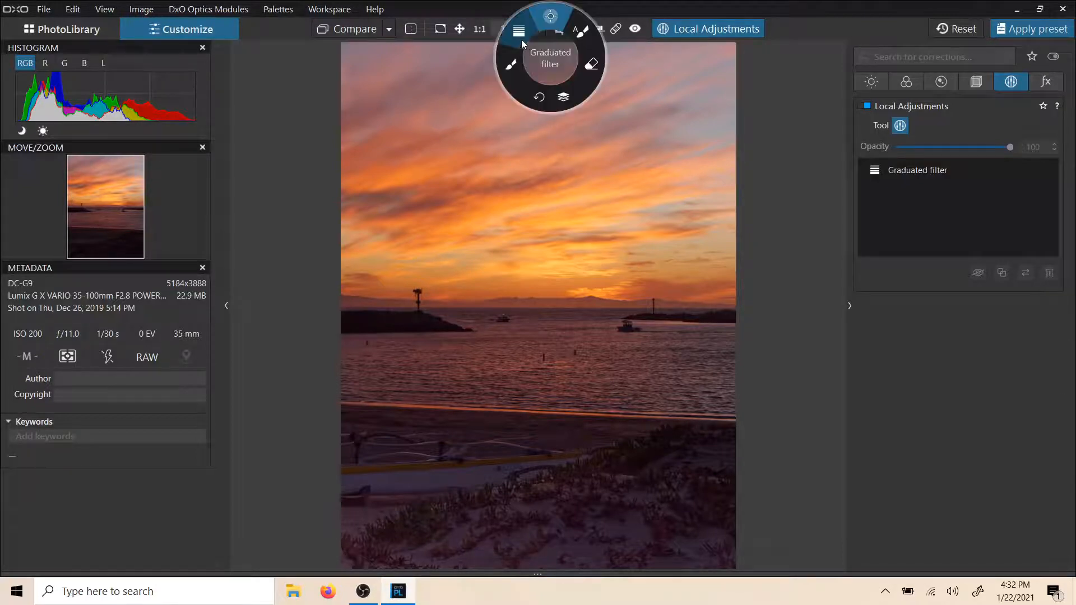
pyautogui.click(531, 47)
pyautogui.moveTo(557, 44); pyautogui.dragTo(549, 325)
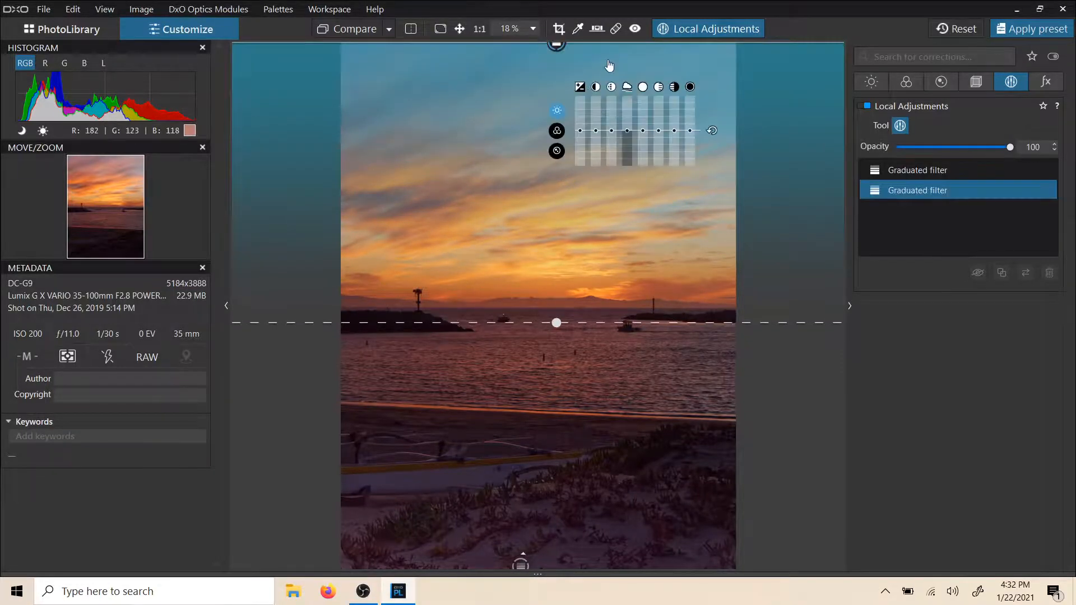
pyautogui.moveTo(579, 136); pyautogui.dragTo(579, 141)
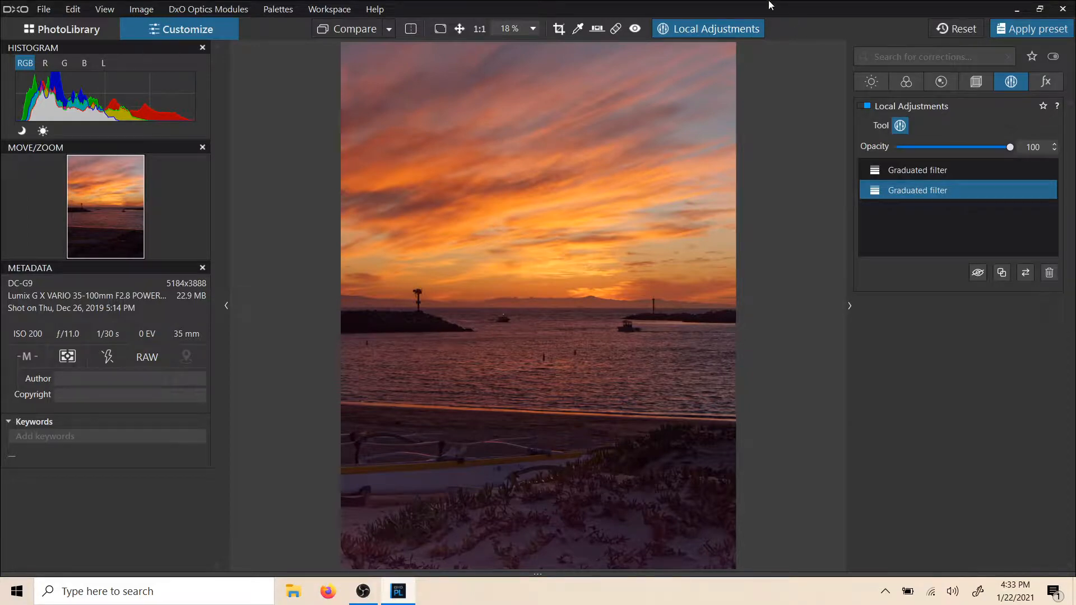
pyautogui.moveTo(600, 203)
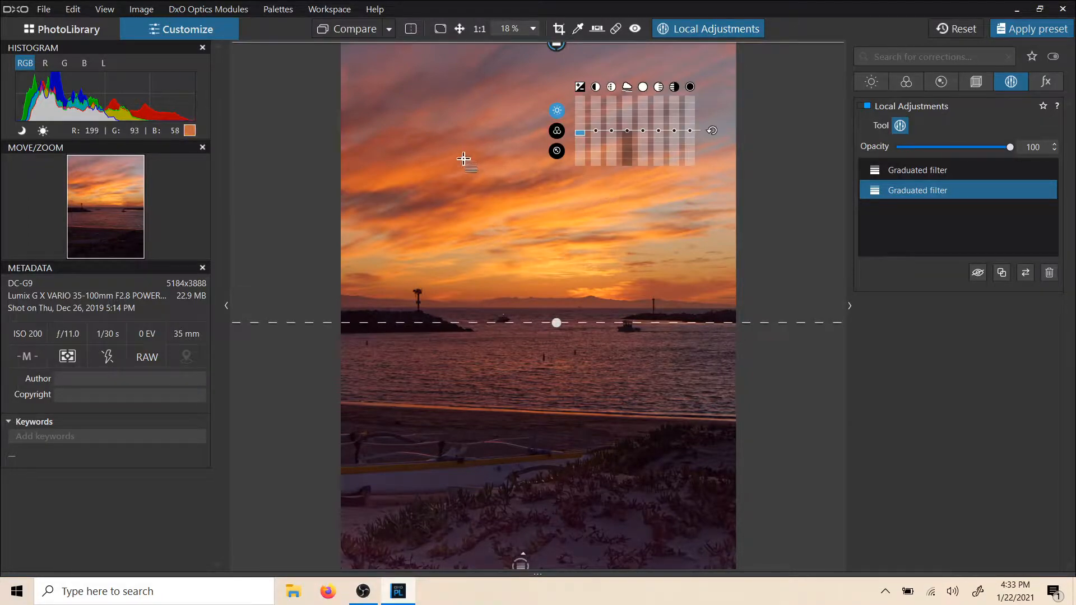